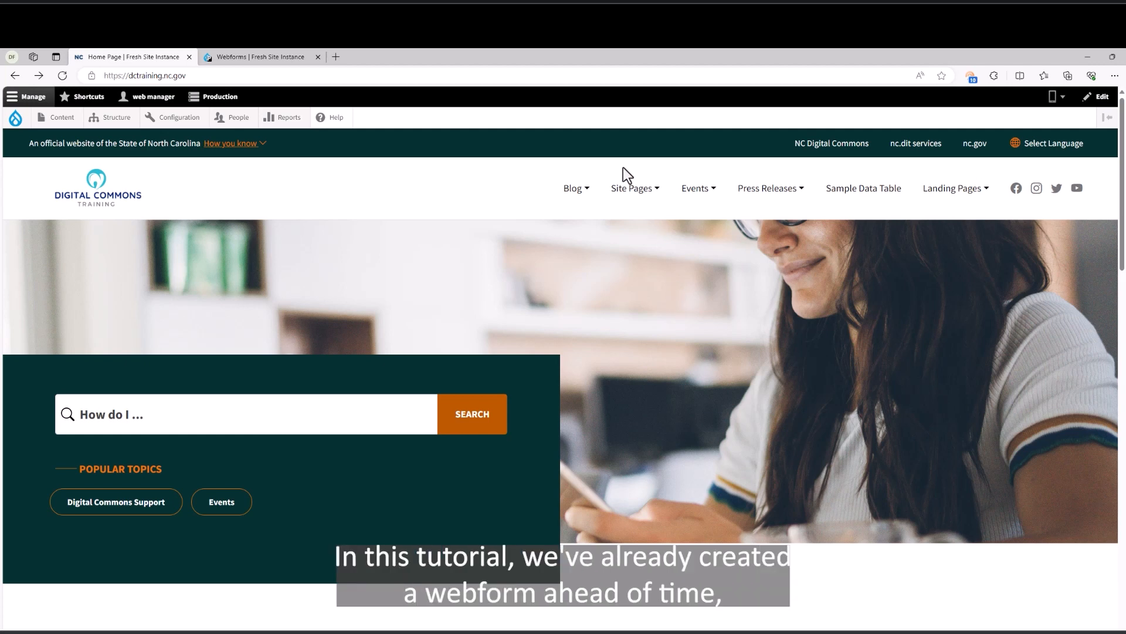
# View the February Webform Beginners Training webform in the Webforms tab, then return to the home page.
pyautogui.click(271, 57)
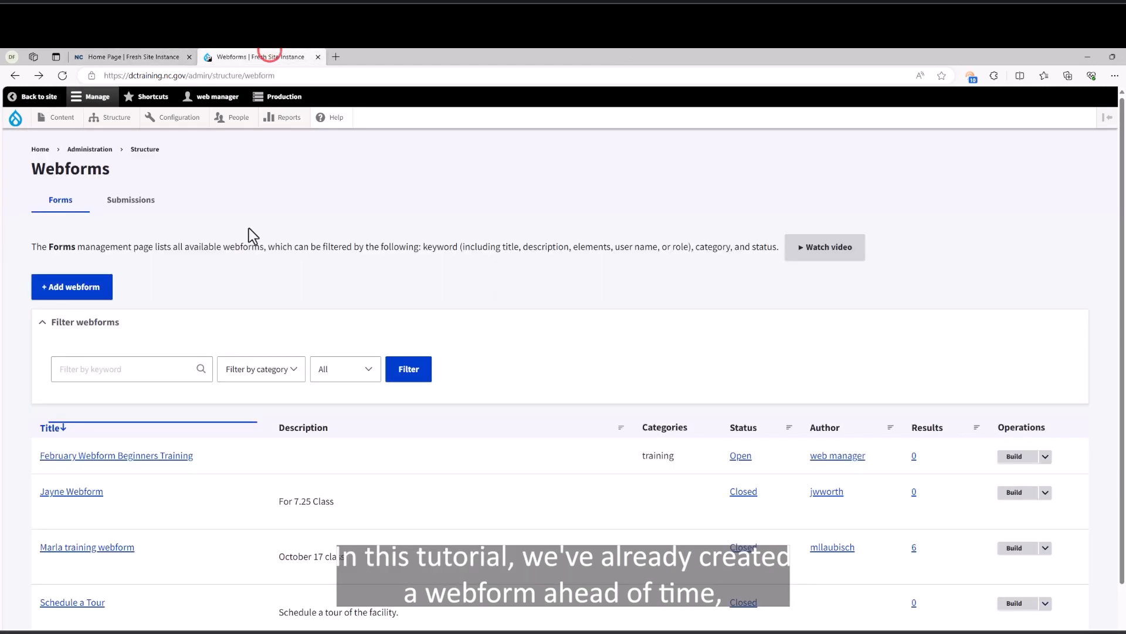
pyautogui.click(170, 457)
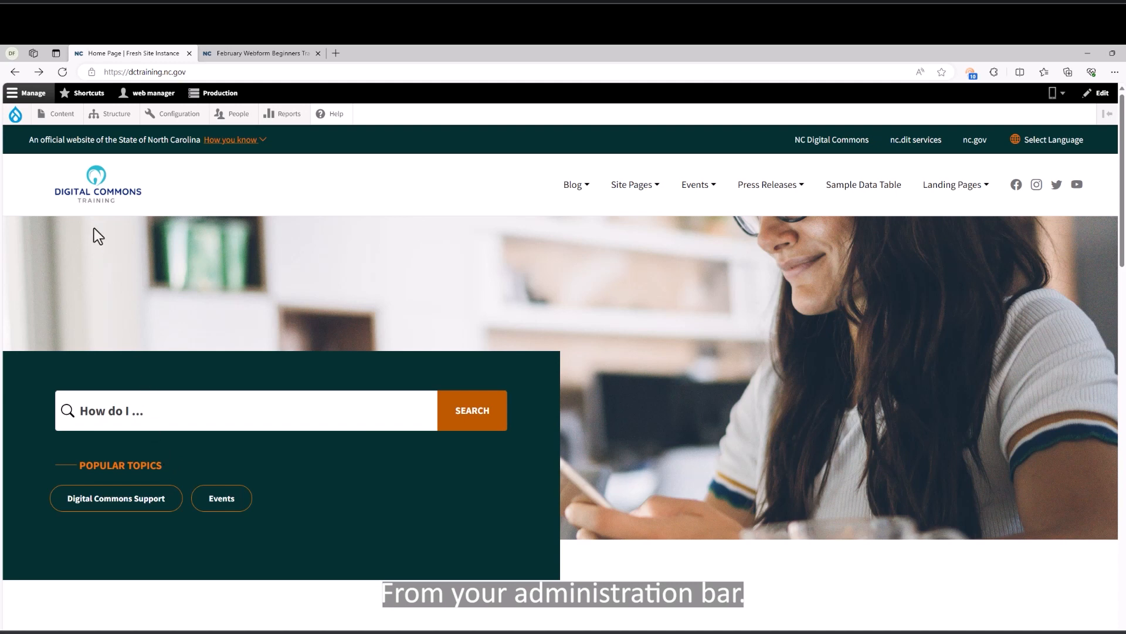
# Create a new Webform node titled 'February Webforms Beginners Training'.
pyautogui.moveTo(68, 119)
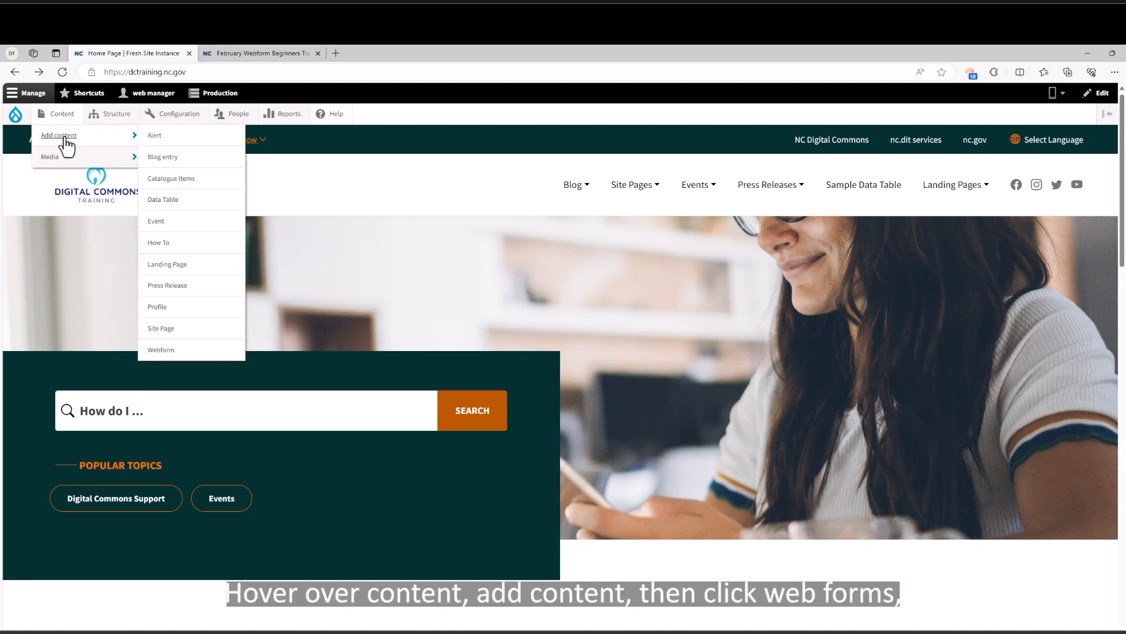
pyautogui.click(156, 352)
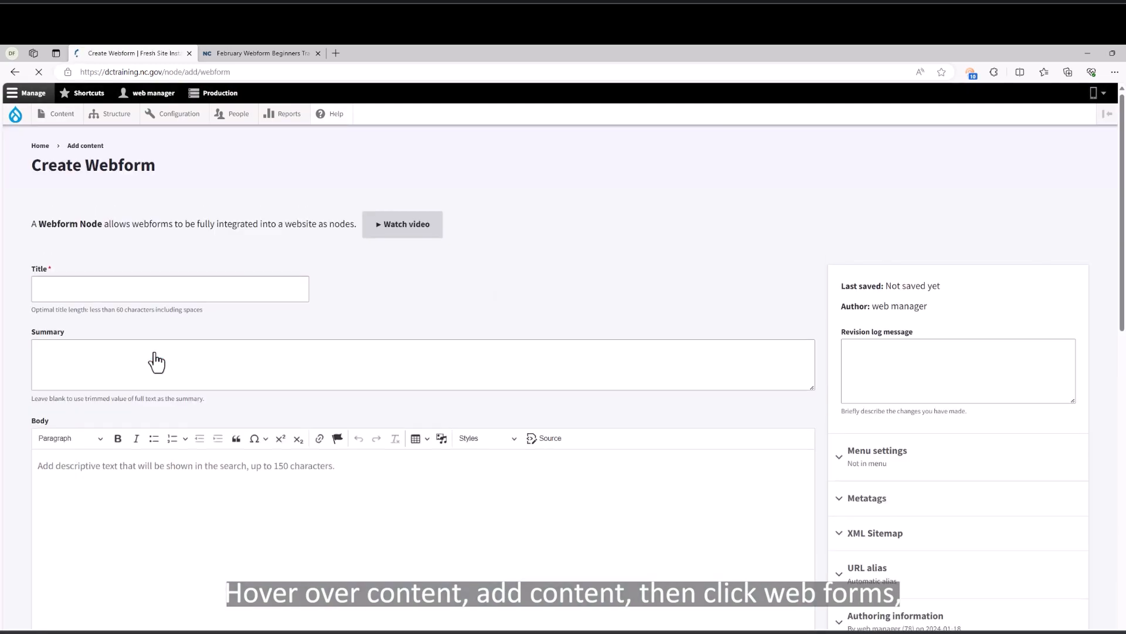
pyautogui.click(126, 290)
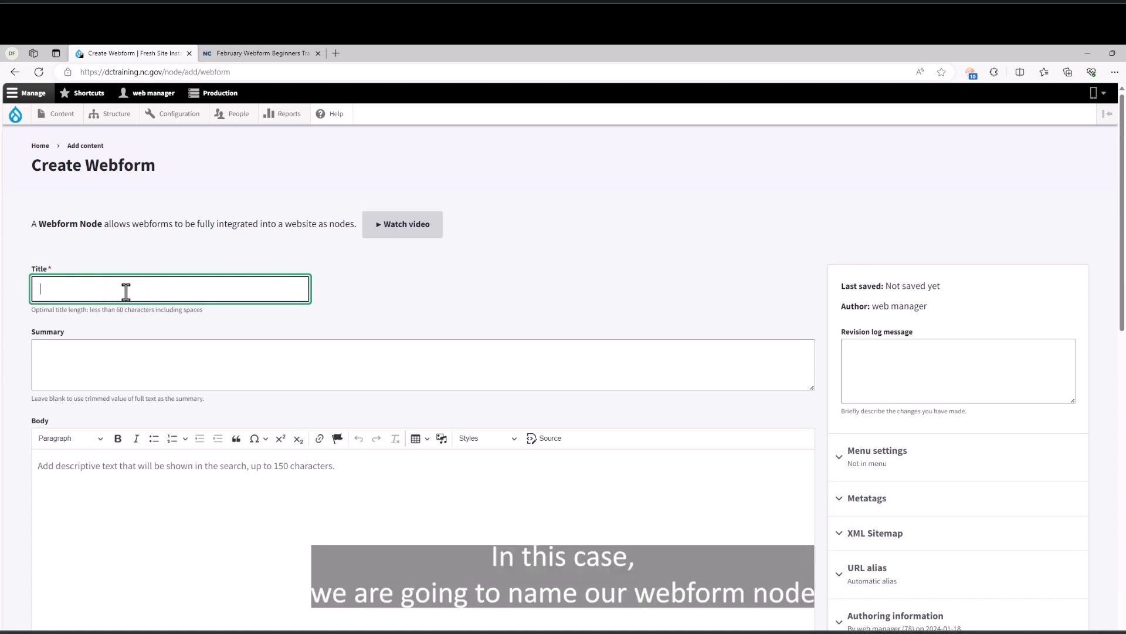
pyautogui.write('Febru')
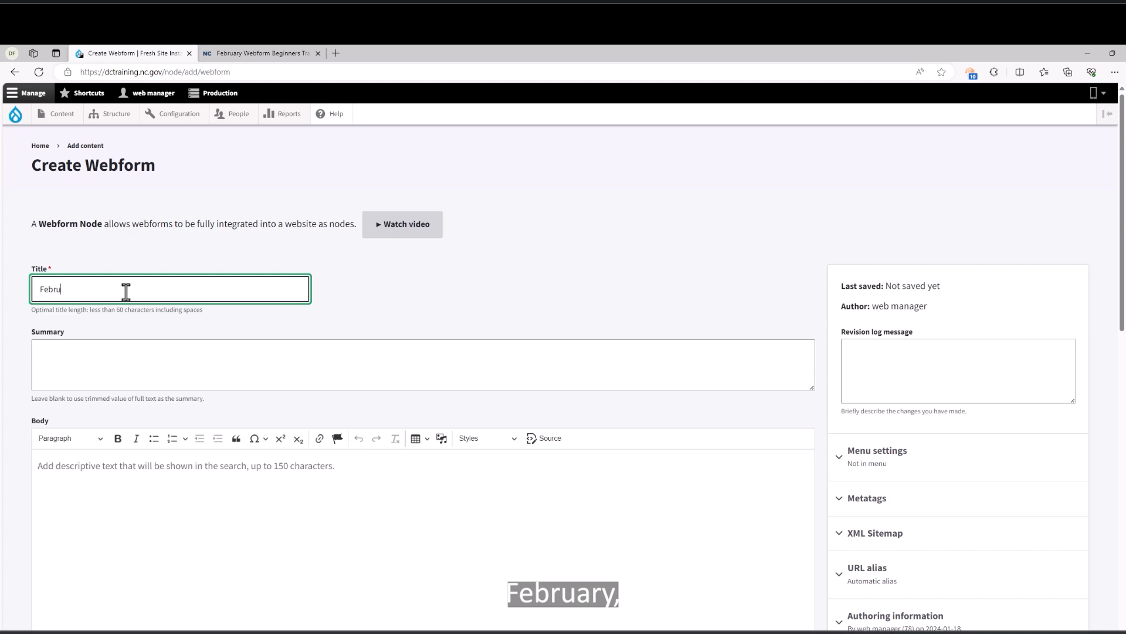
pyautogui.write('ary WEbform')
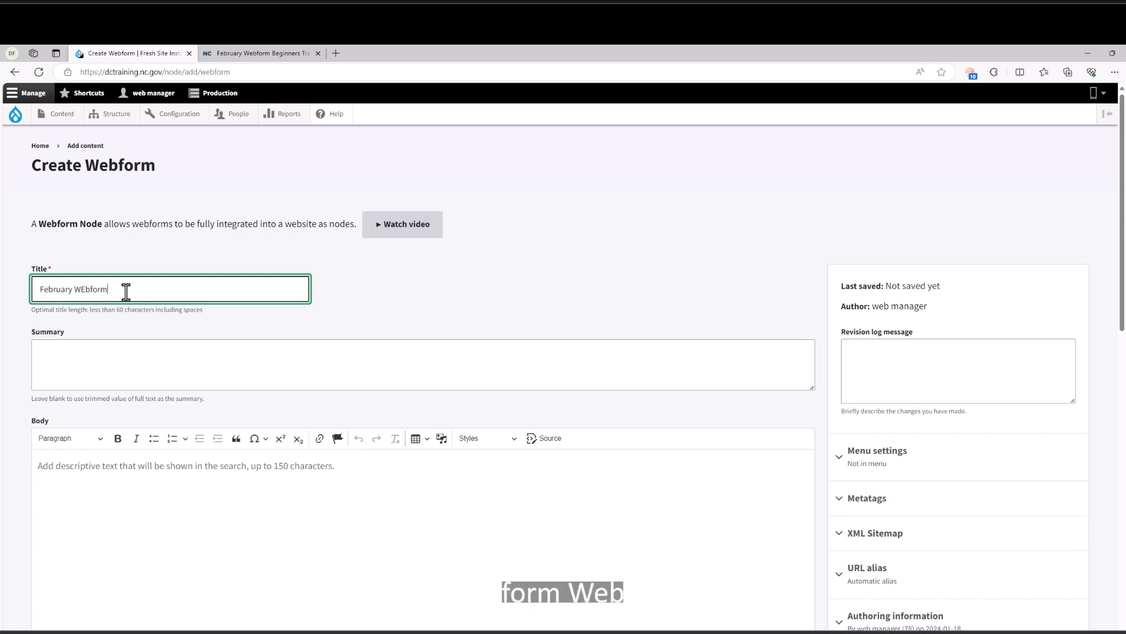
pyautogui.press('BackSpace')
pyautogui.press('BackSpace')
pyautogui.press('BackSpace')
pyautogui.press('BackSpace')
pyautogui.press('BackSpace')
pyautogui.press('BackSpace')
pyautogui.write('eb')
pyautogui.press('BackSpace')
pyautogui.write('bforms Beginners Trainin')
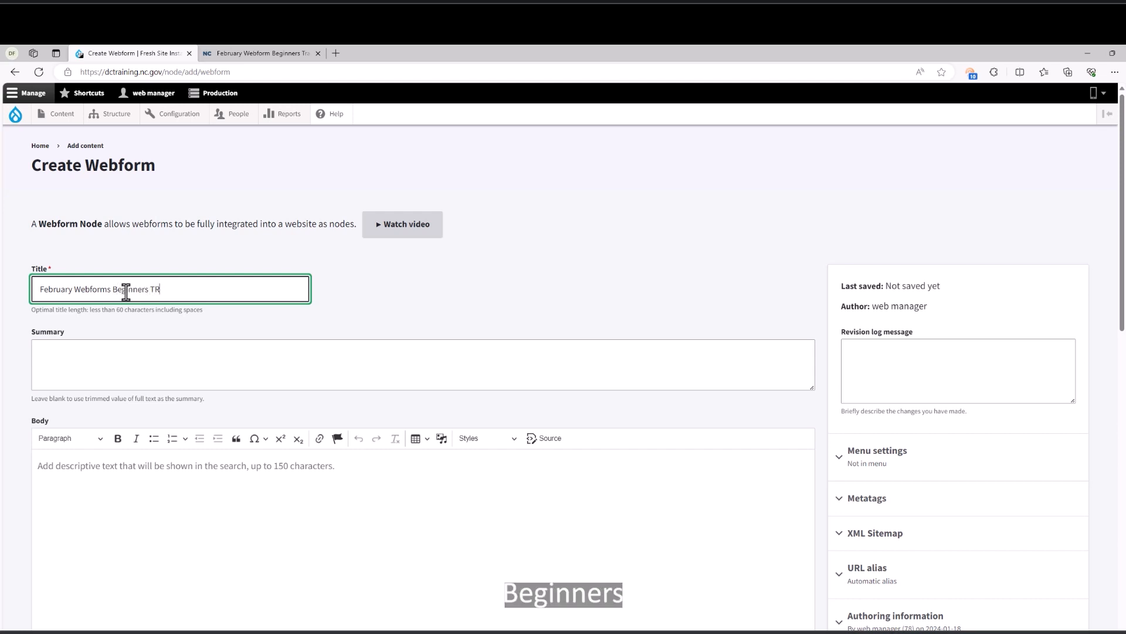
pyautogui.write('g')
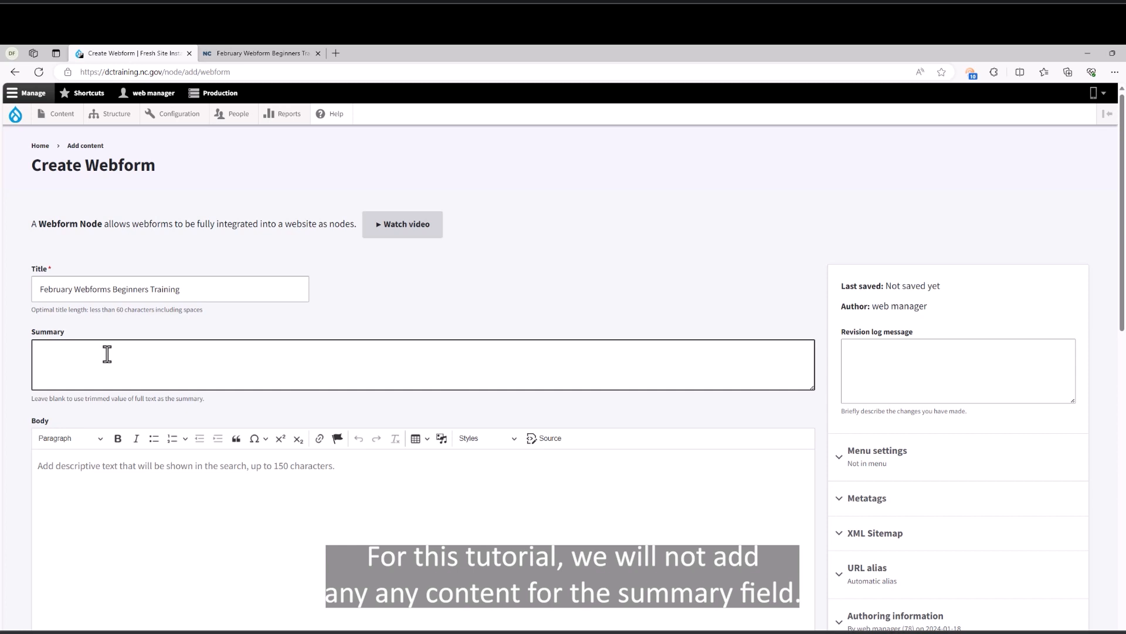
# Paste the four learning-culture paragraphs, ending with 'Sign up now', into the Body.
pyautogui.click(67, 474)
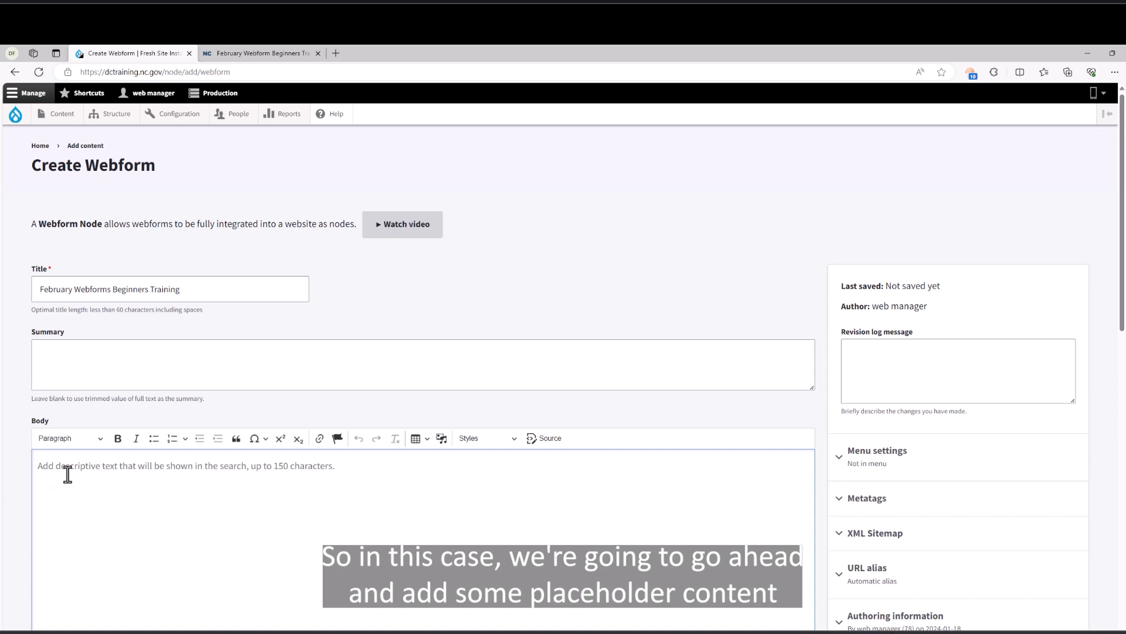
pyautogui.write('A learning culture is a set of organizational value, conventions, processes, and practices that encourage individuals – and the organization as a whole – to increase knowledge, competence, and performance. High impact describes the idea that the learning culture positively impacts business results. We offer you and your organization the professional development resources to excel. Sign up now.')
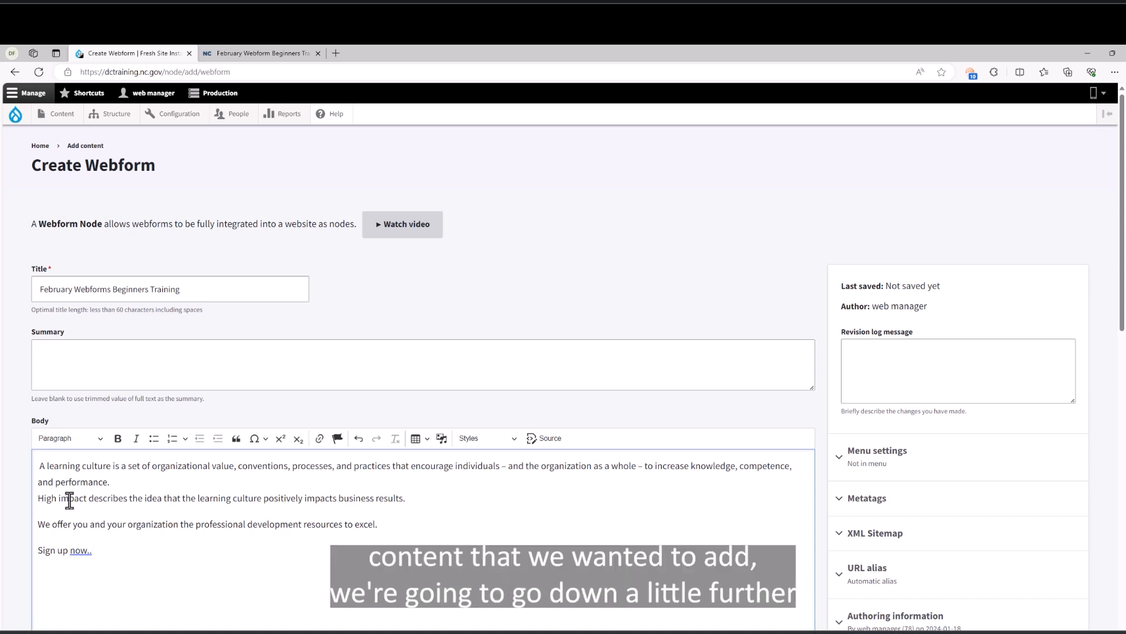
pyautogui.scroll(-5, 74, 502)
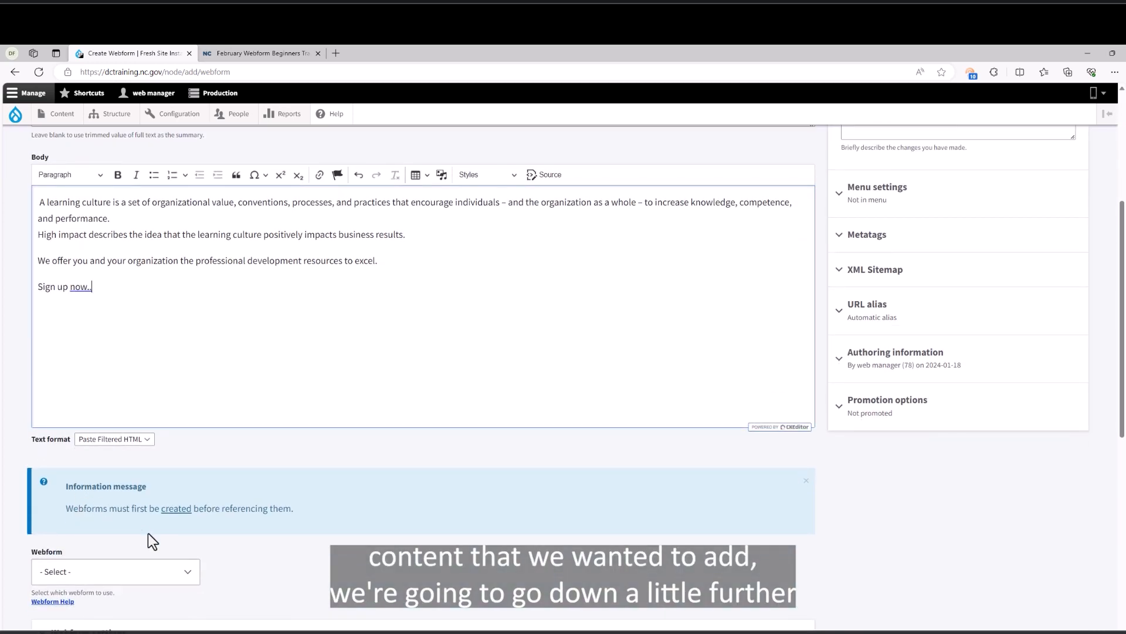
pyautogui.scroll(-2, 218, 547)
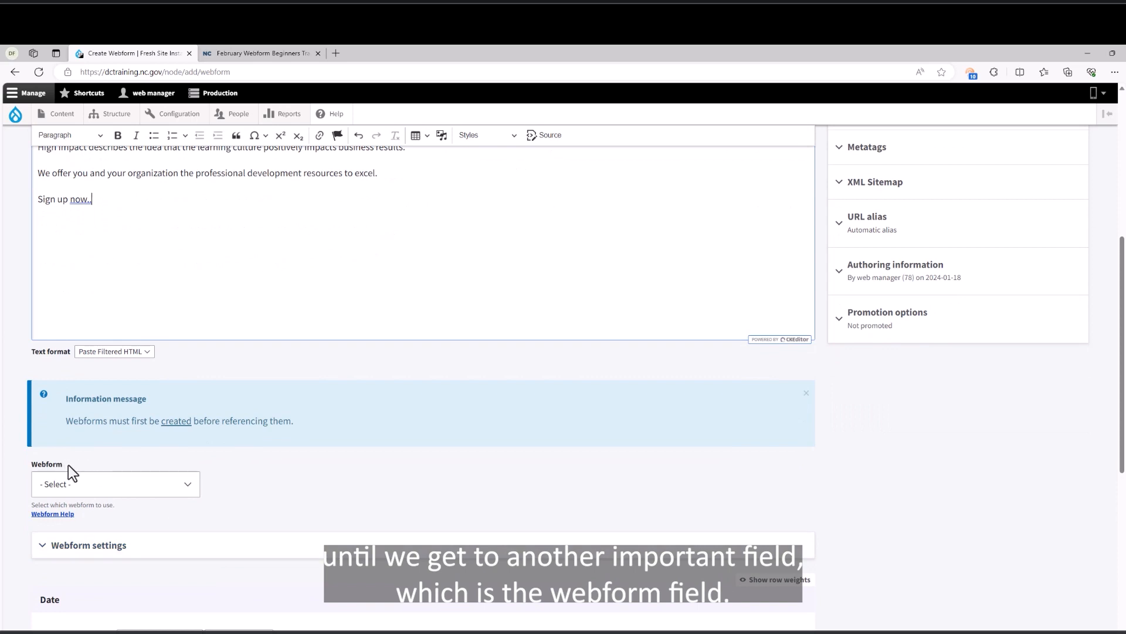
# Select February Webform Beginners Training as the node's webform and expand Webform settings, status Open.
pyautogui.click(189, 485)
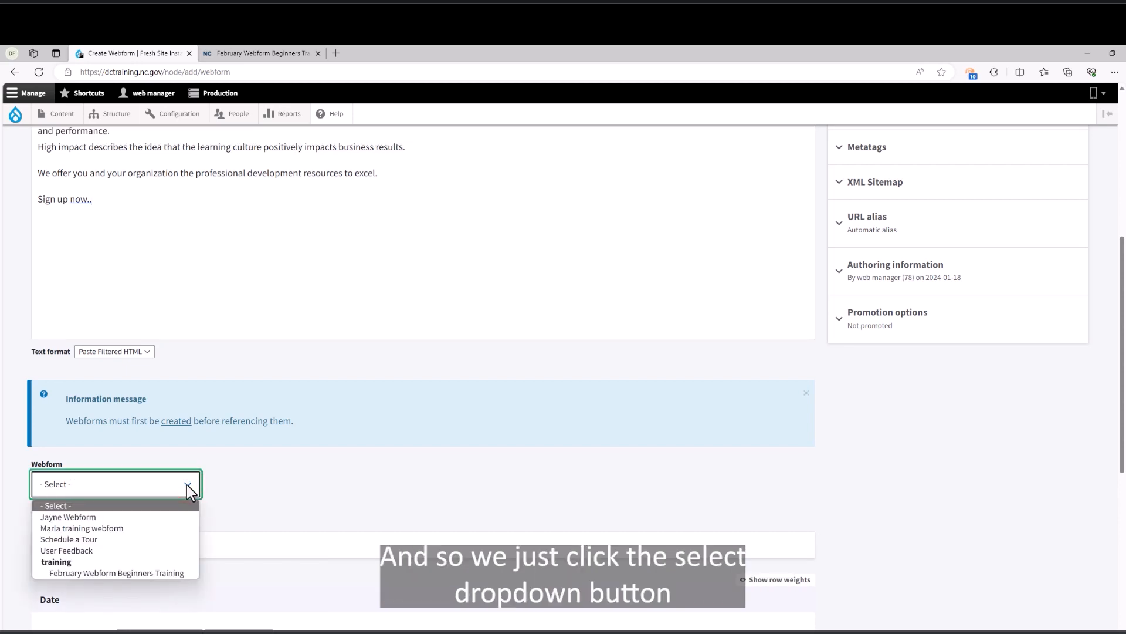
pyautogui.click(168, 574)
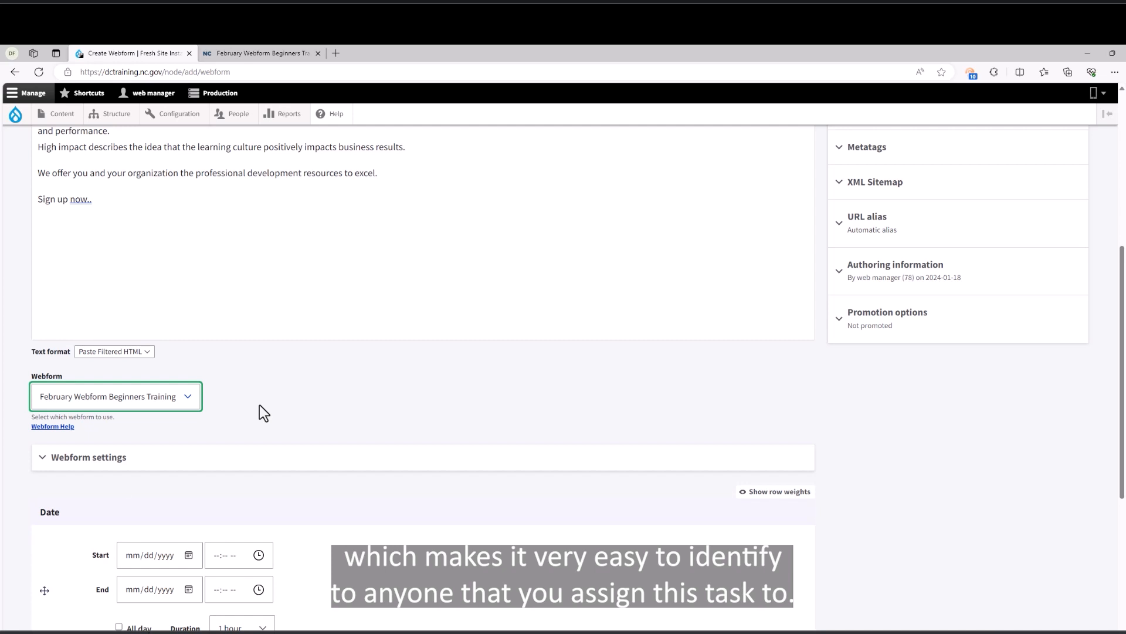
pyautogui.click(109, 460)
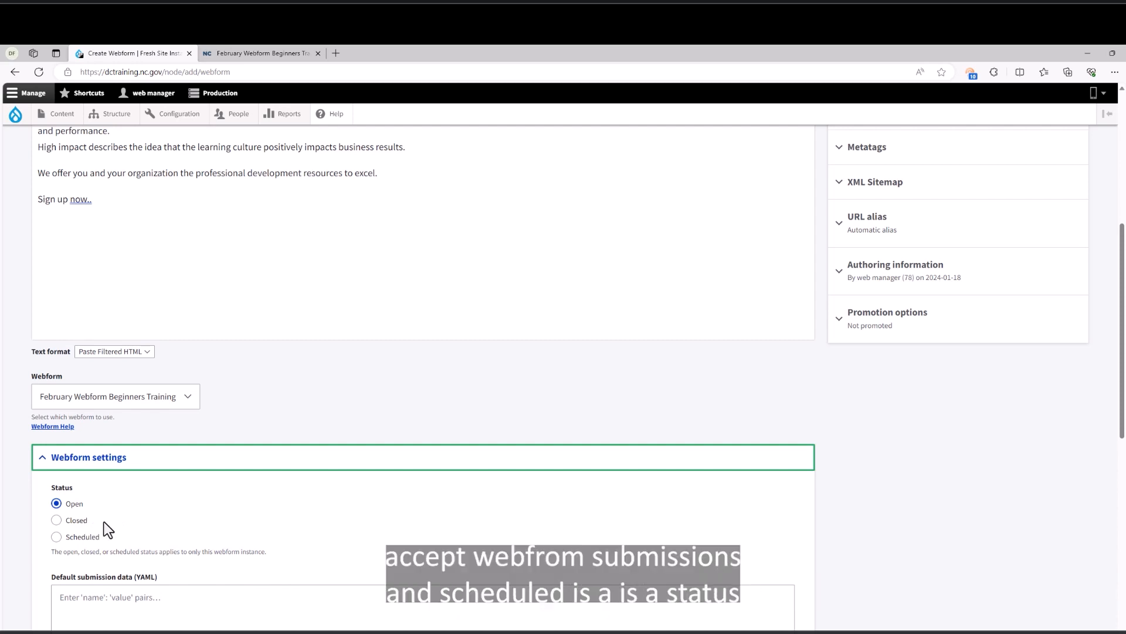
pyautogui.click(55, 537)
pyautogui.scroll(-1, 171, 525)
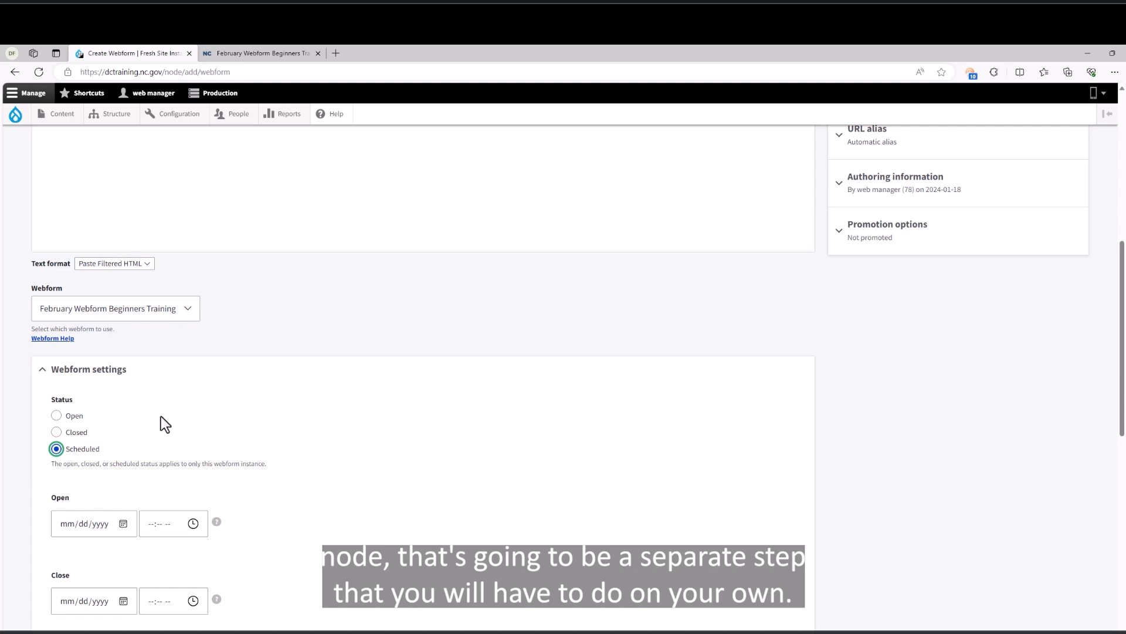
pyautogui.click(56, 416)
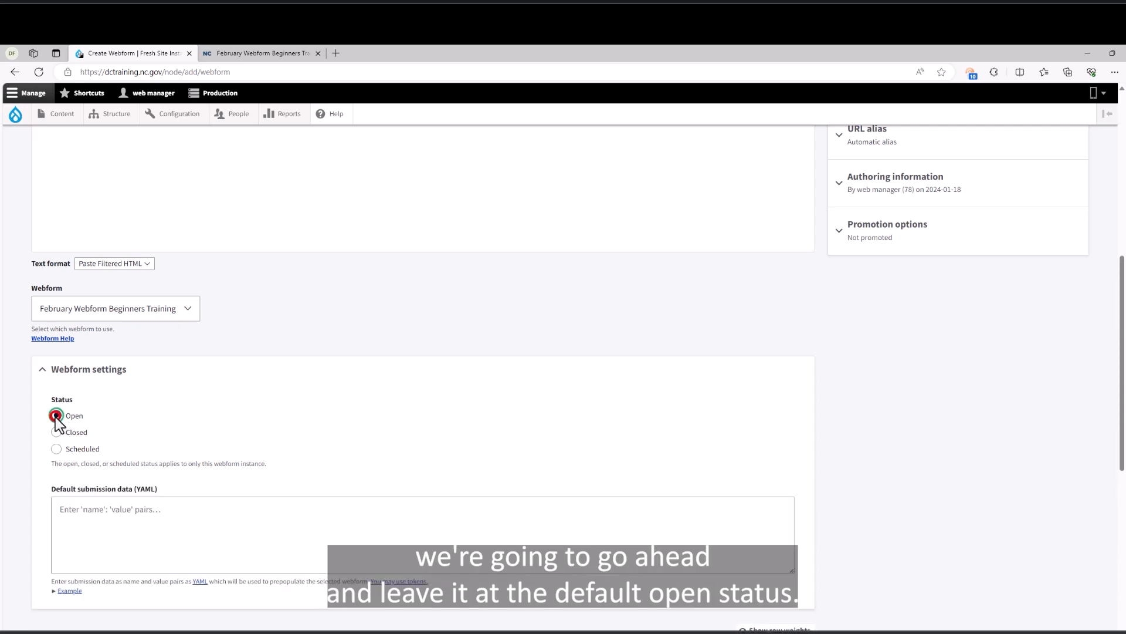
pyautogui.scroll(-1, 188, 417)
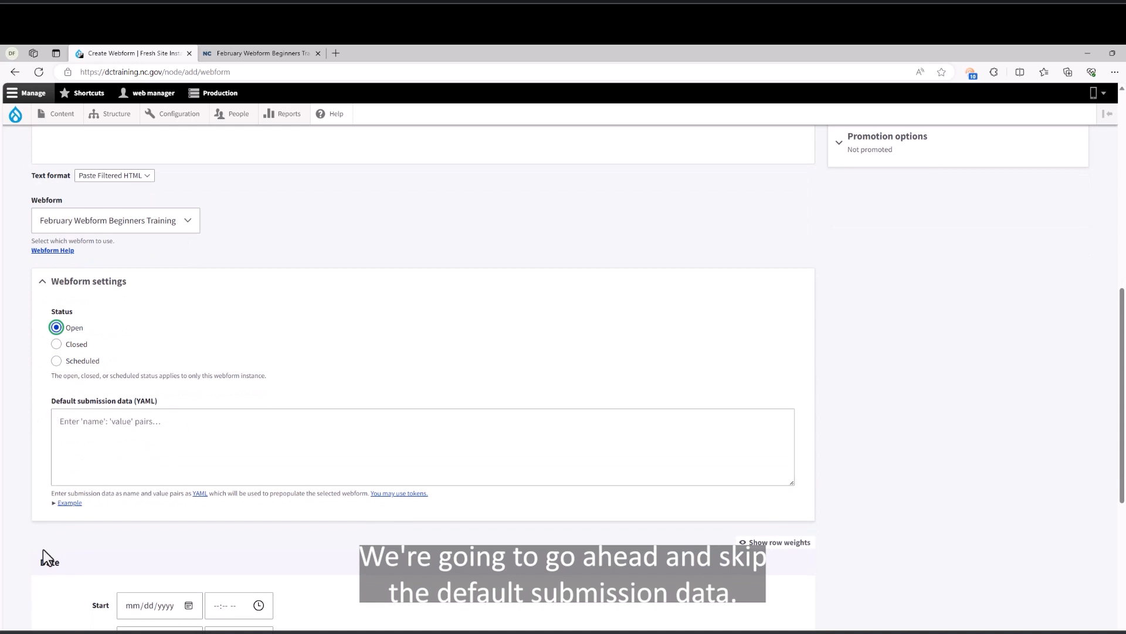
pyautogui.scroll(-3, 43, 549)
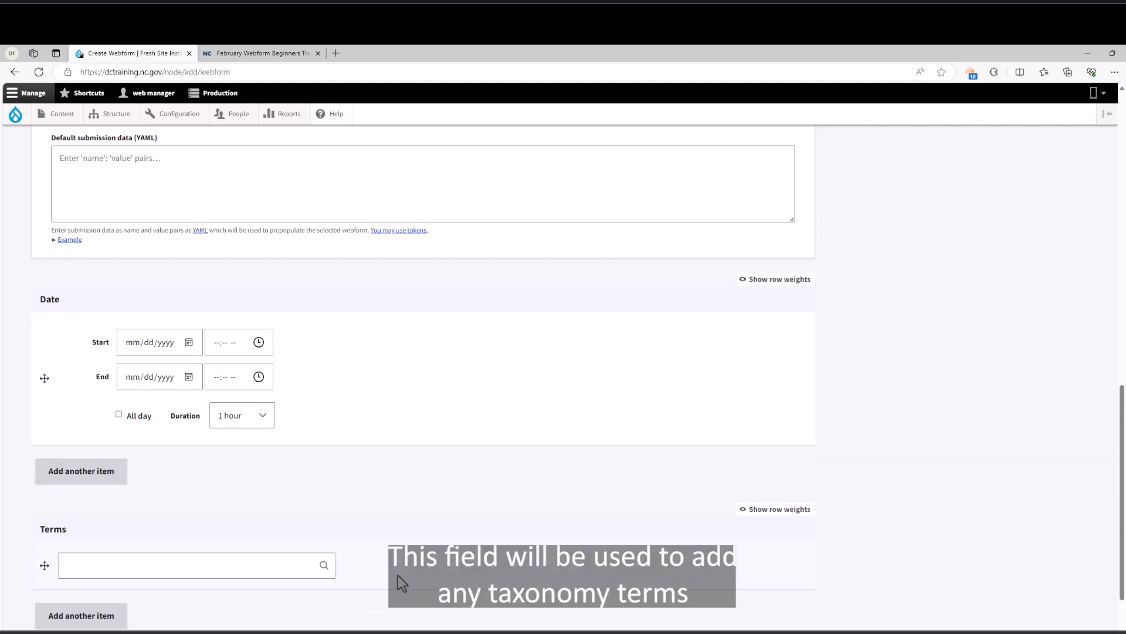
# Add the existing 'training' (1553) term to the node's Terms field.
pyautogui.click(247, 568)
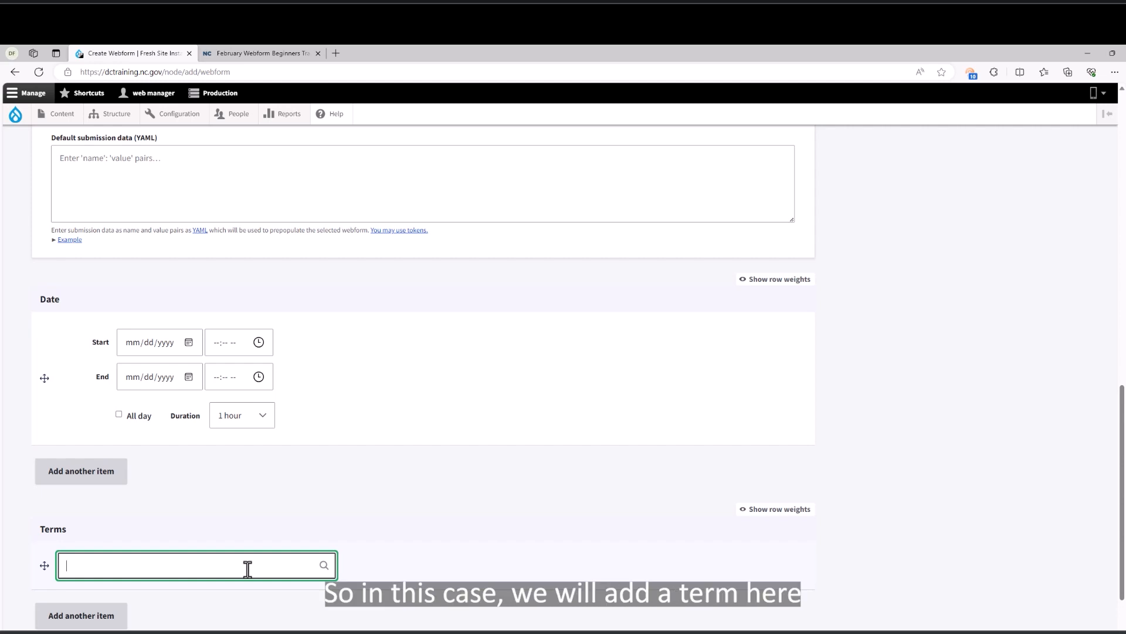
pyautogui.write('training')
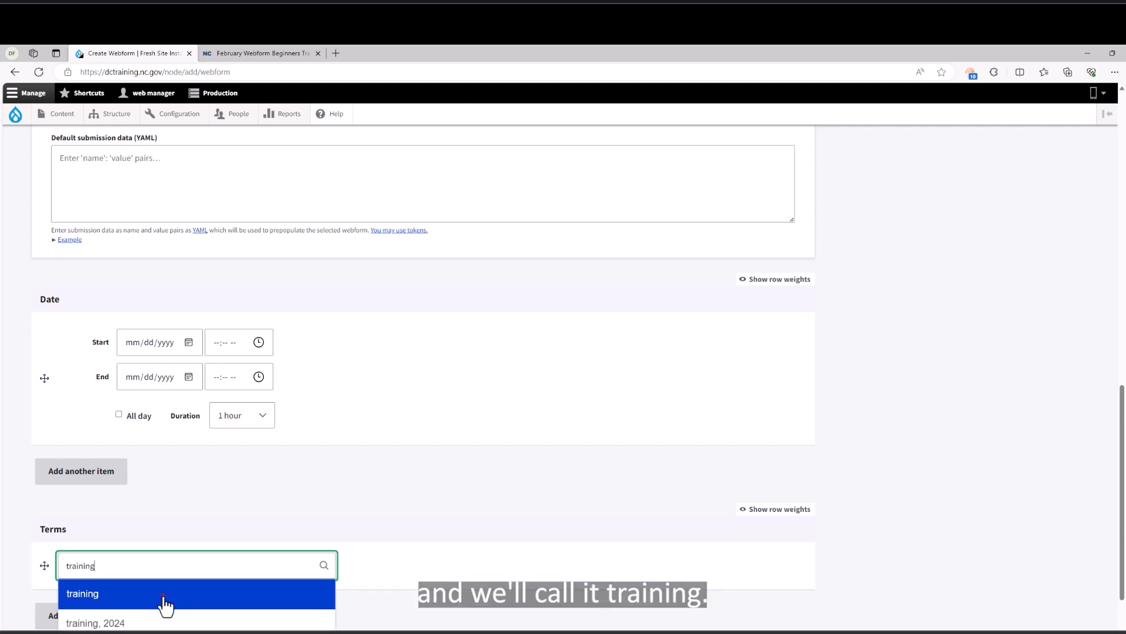
pyautogui.click(165, 593)
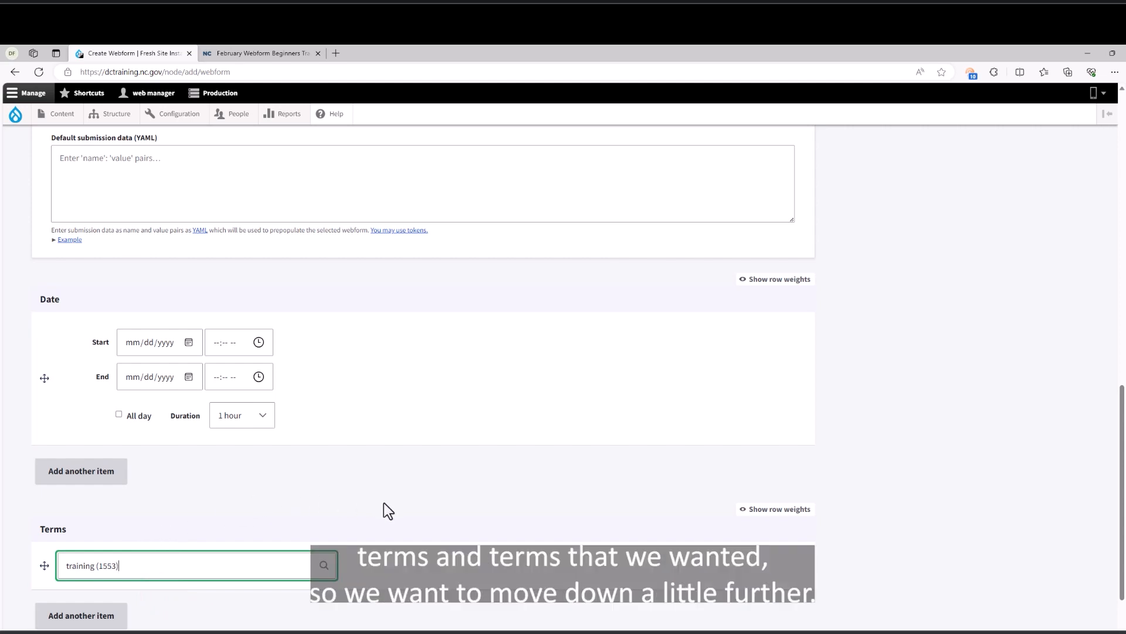
pyautogui.scroll(-3, 384, 503)
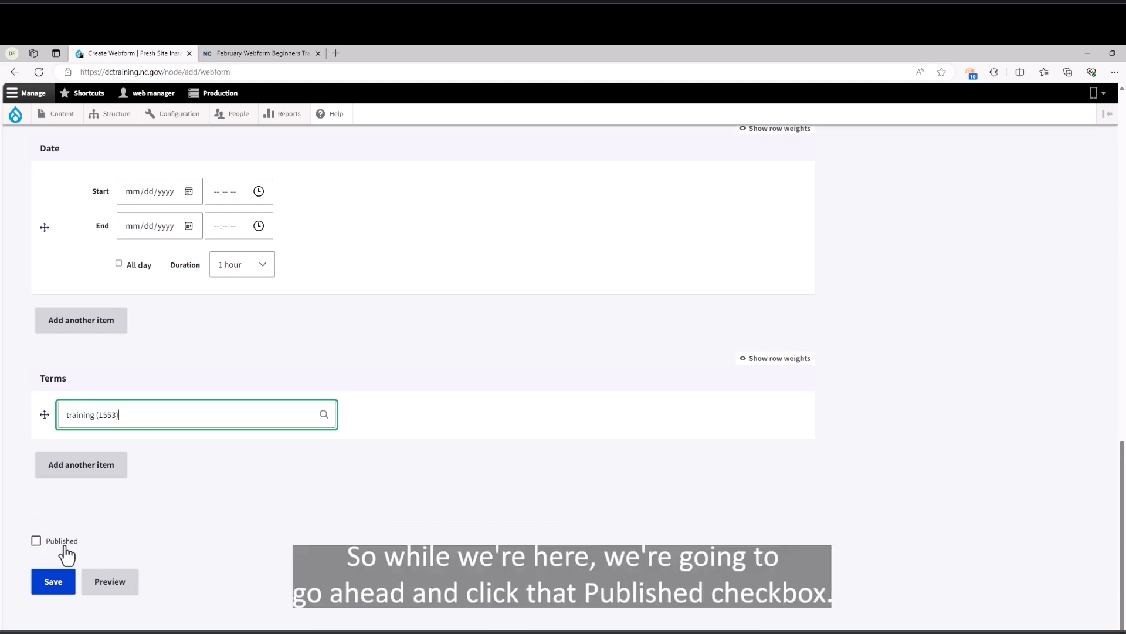
# Mark the new webform node as Published.
pyautogui.click(35, 541)
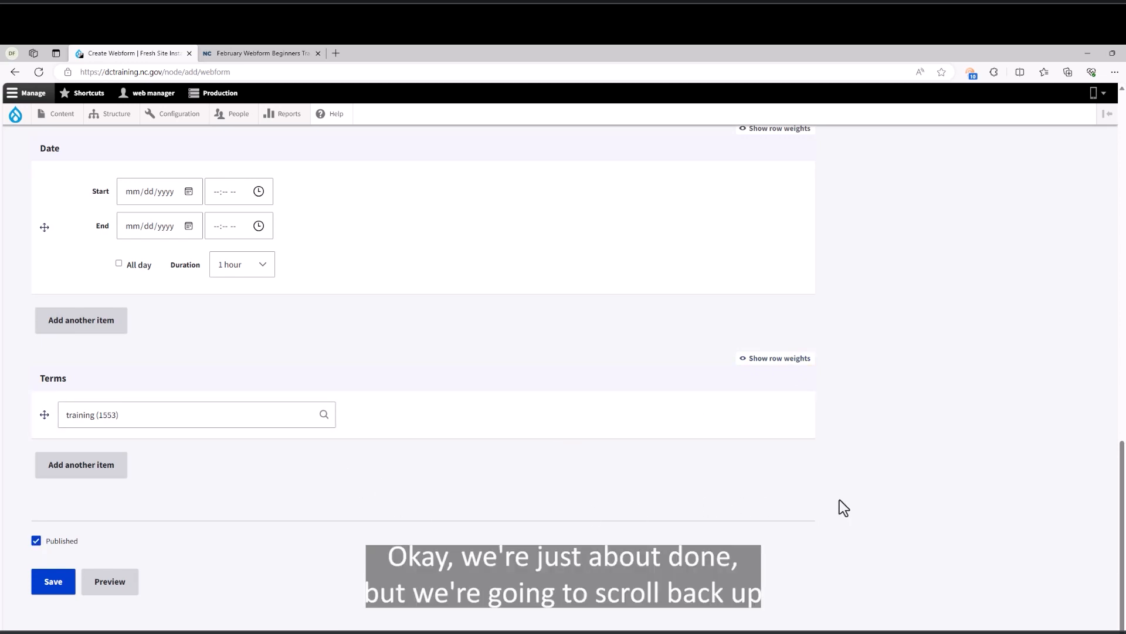
# Provide a menu link for the node titled 'Webforms Beginners Training'.
pyautogui.scroll(15, 839, 499)
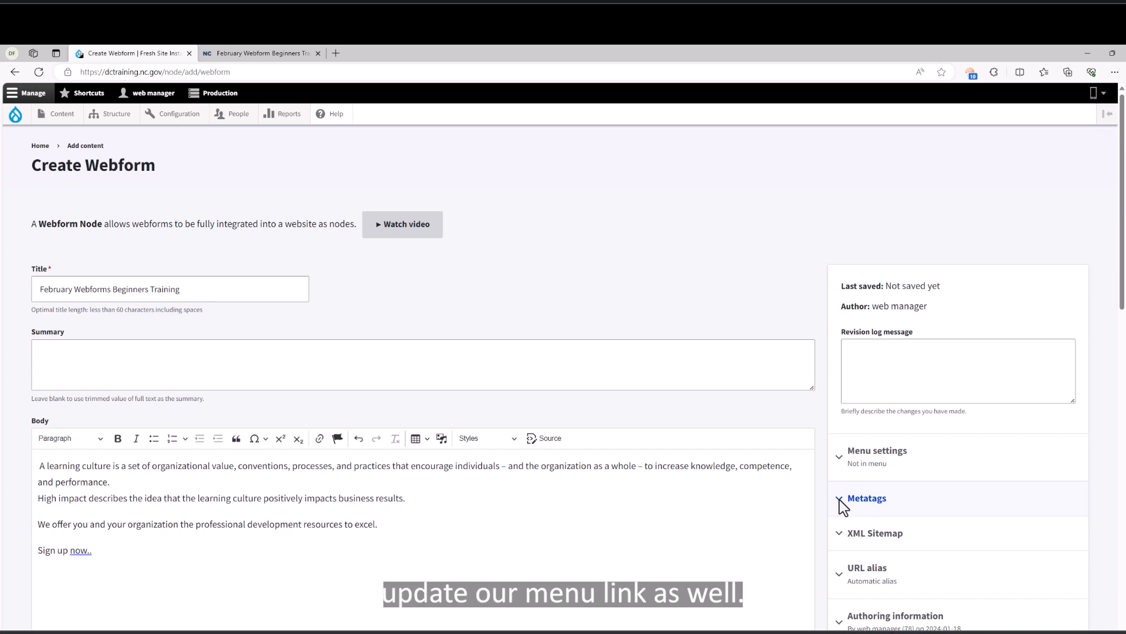
pyautogui.click(874, 464)
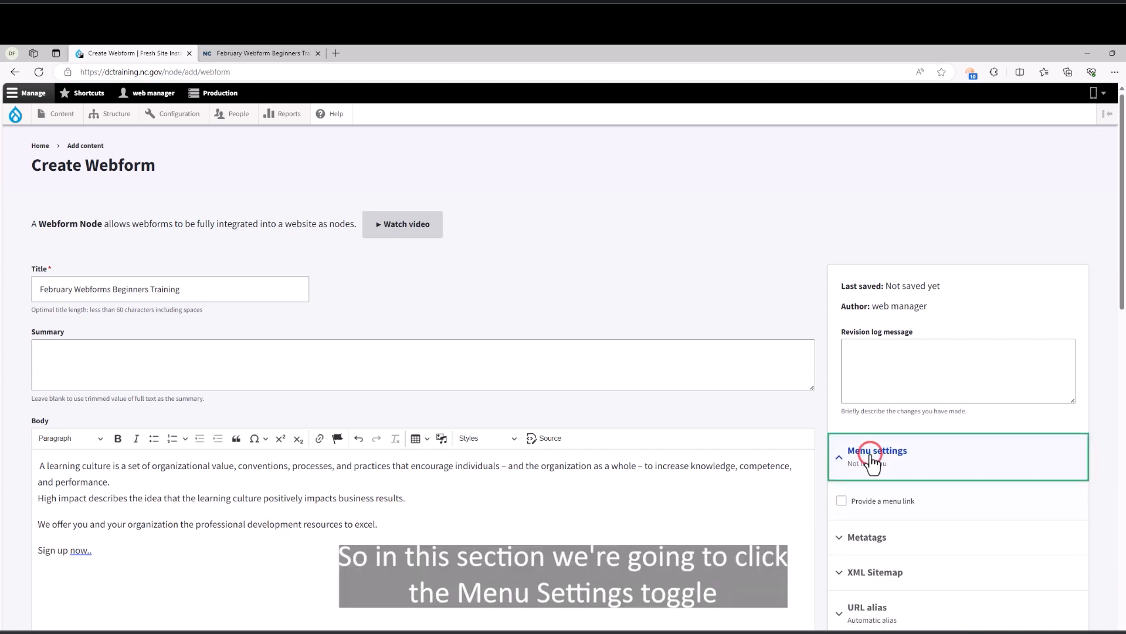
pyautogui.click(841, 502)
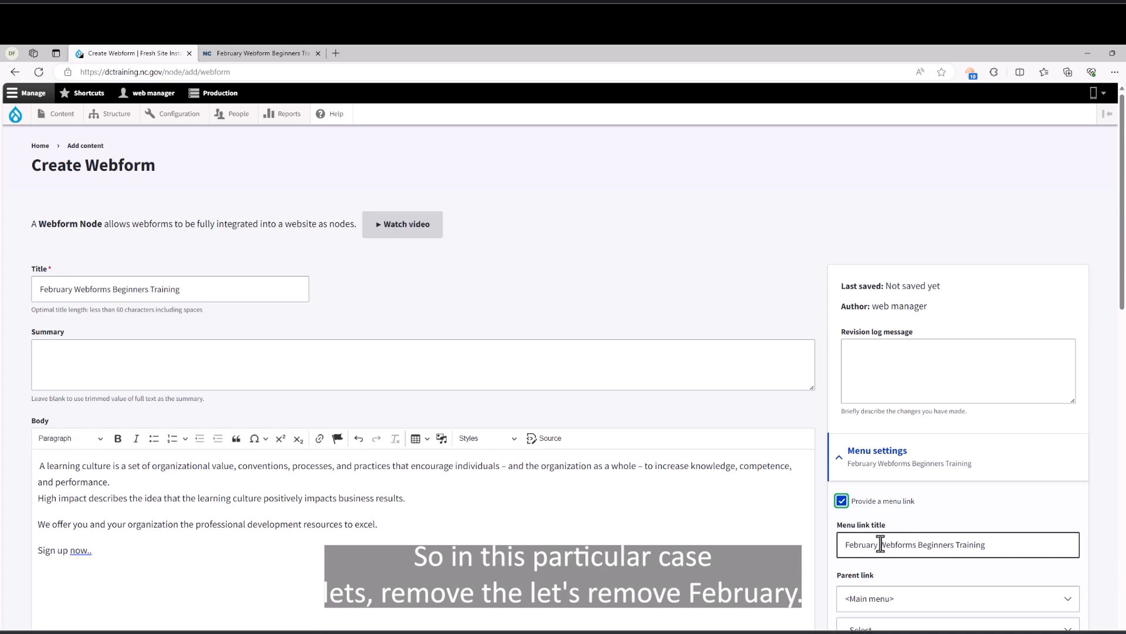
pyautogui.moveTo(881, 544); pyautogui.dragTo(828, 543)
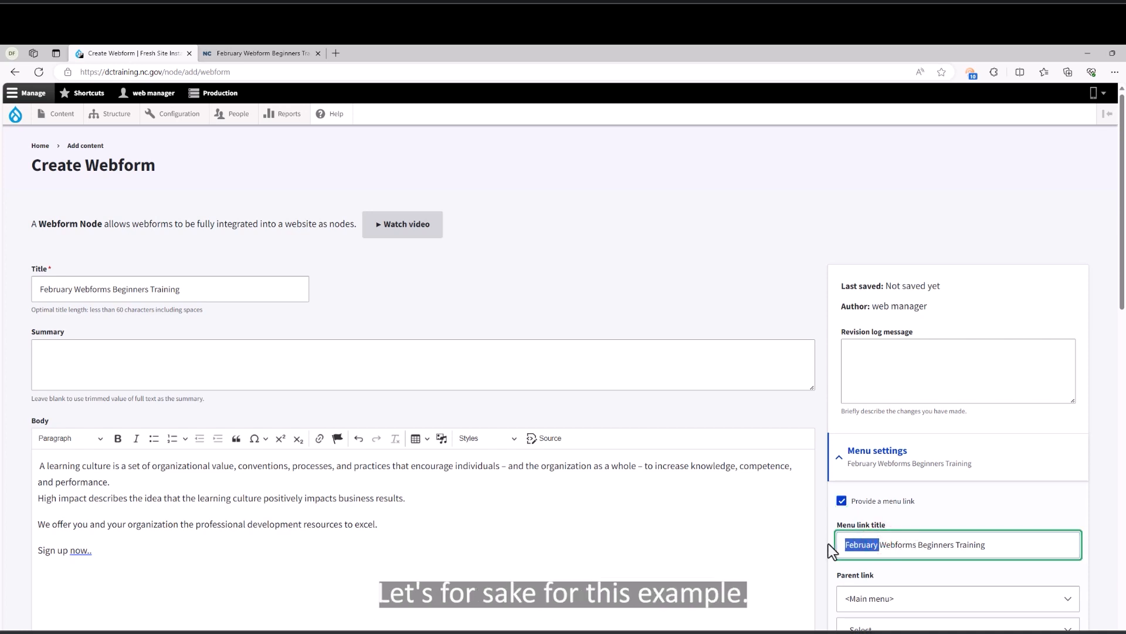
pyautogui.press('Delete')
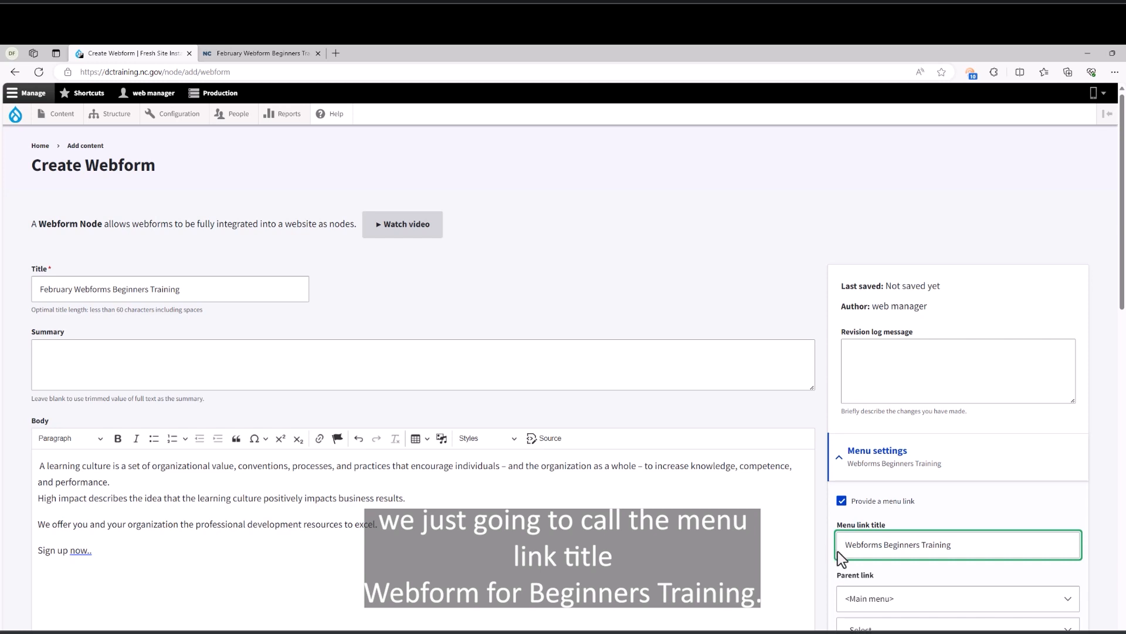
# Choose '-- Site Pages' in the Main menu as the menu link's parent.
pyautogui.scroll(-1, 845, 545)
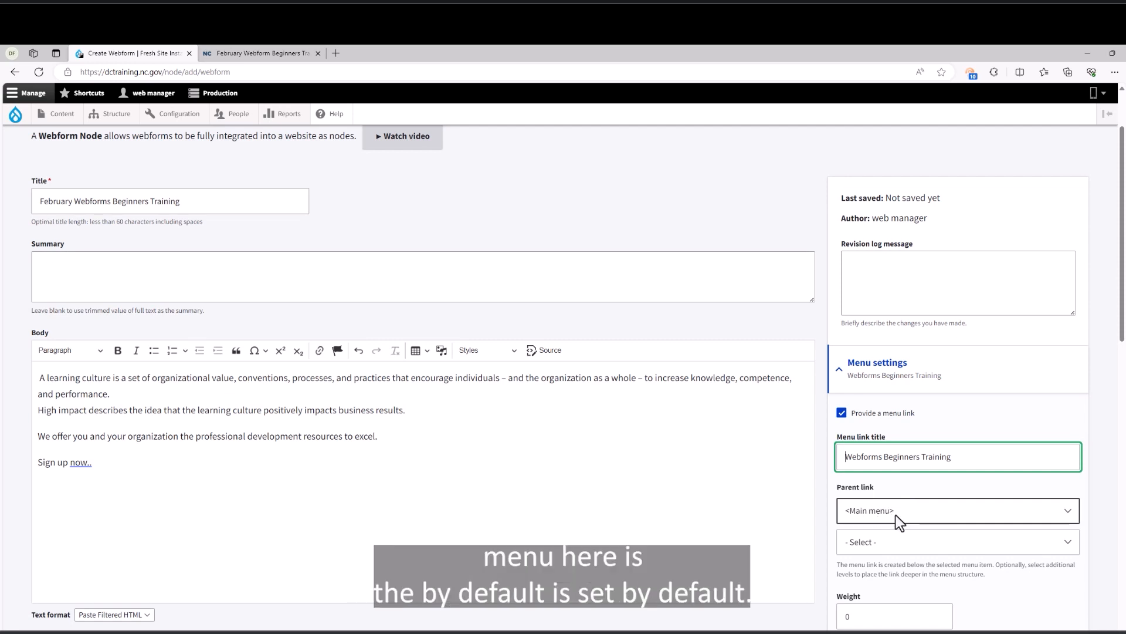
pyautogui.click(1072, 542)
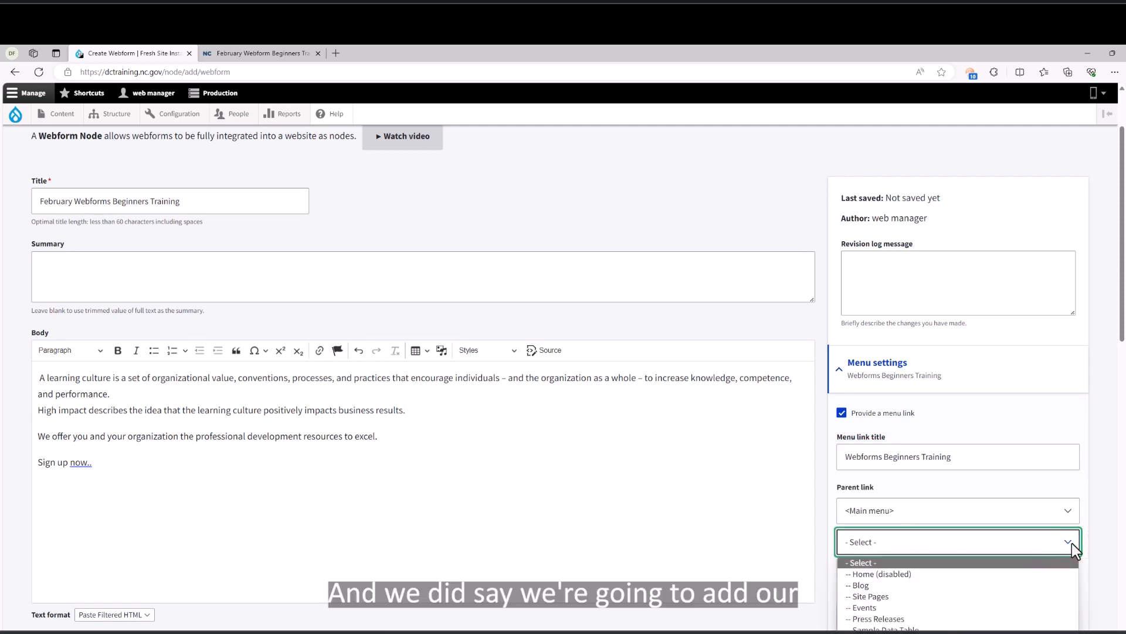
pyautogui.click(1045, 598)
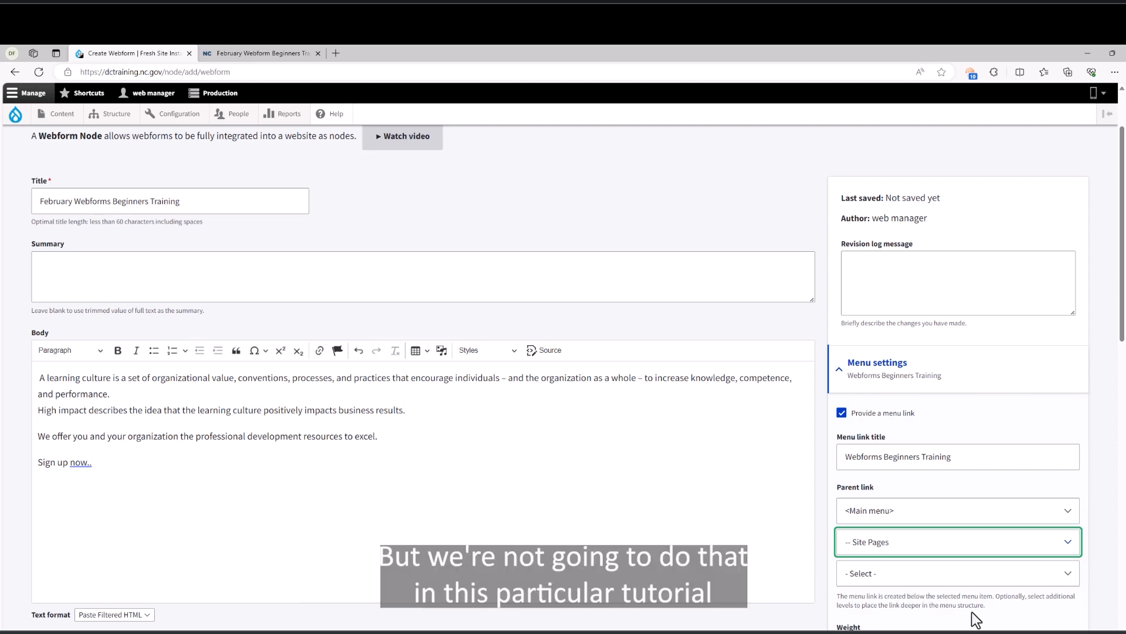
pyautogui.scroll(-5, 973, 611)
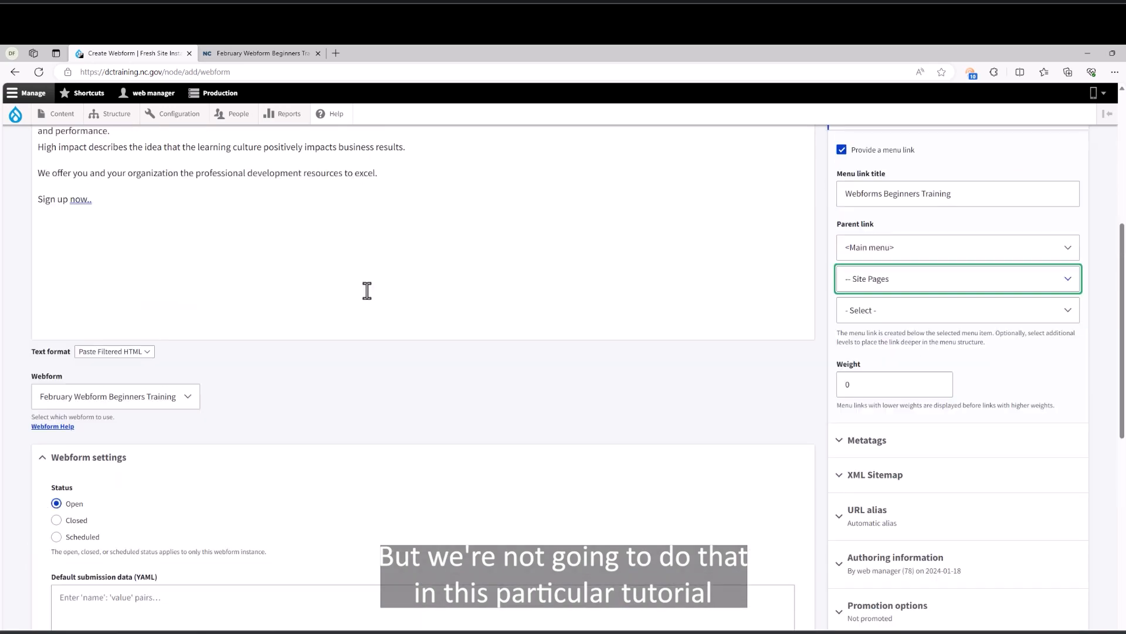
pyautogui.scroll(-5, 366, 291)
pyautogui.scroll(6, 99, 300)
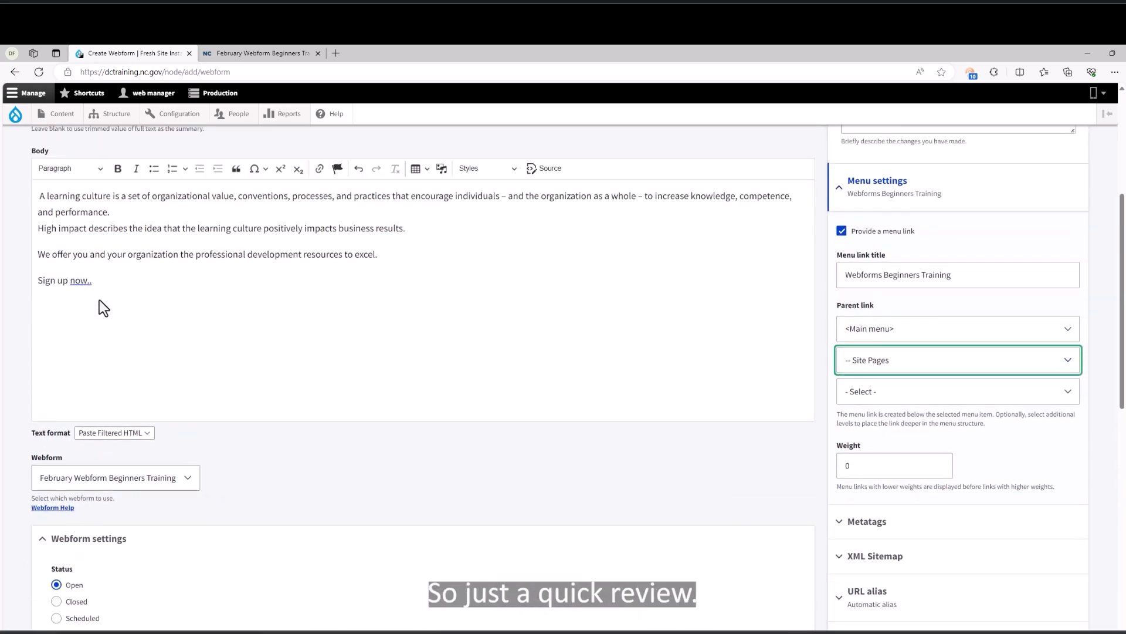
pyautogui.scroll(5, 100, 300)
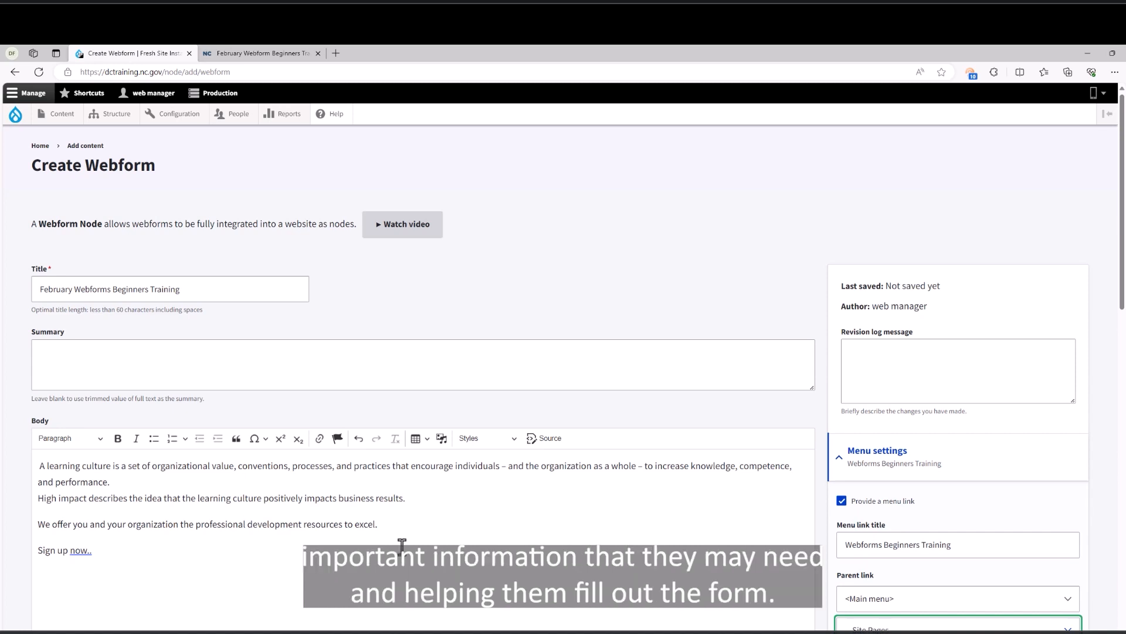
pyautogui.scroll(-5, 402, 545)
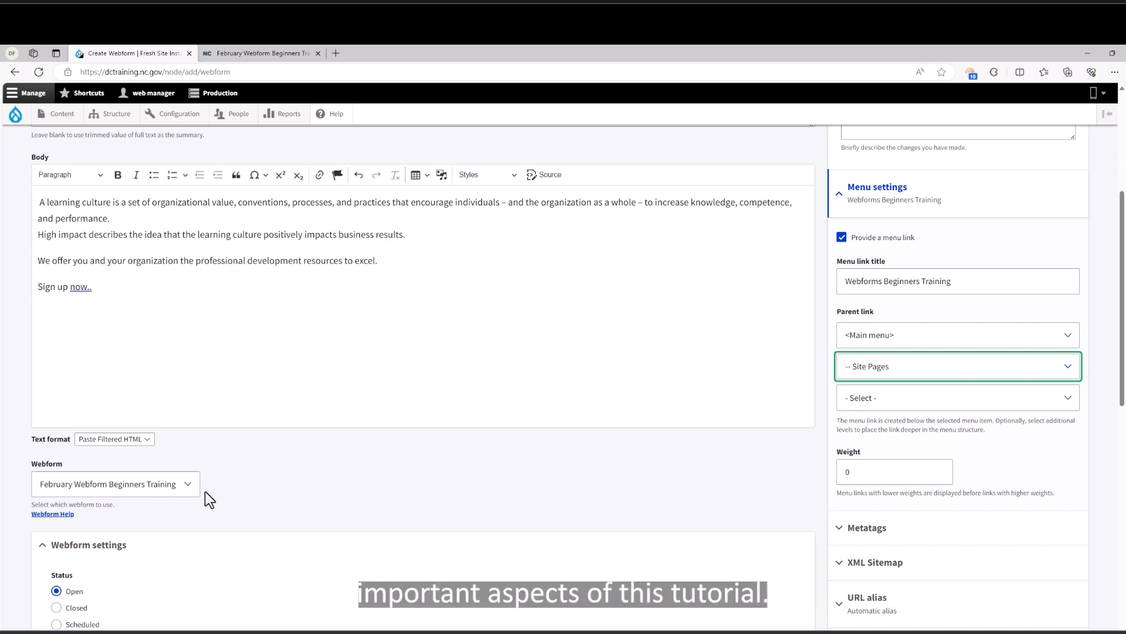
pyautogui.scroll(-7, 205, 492)
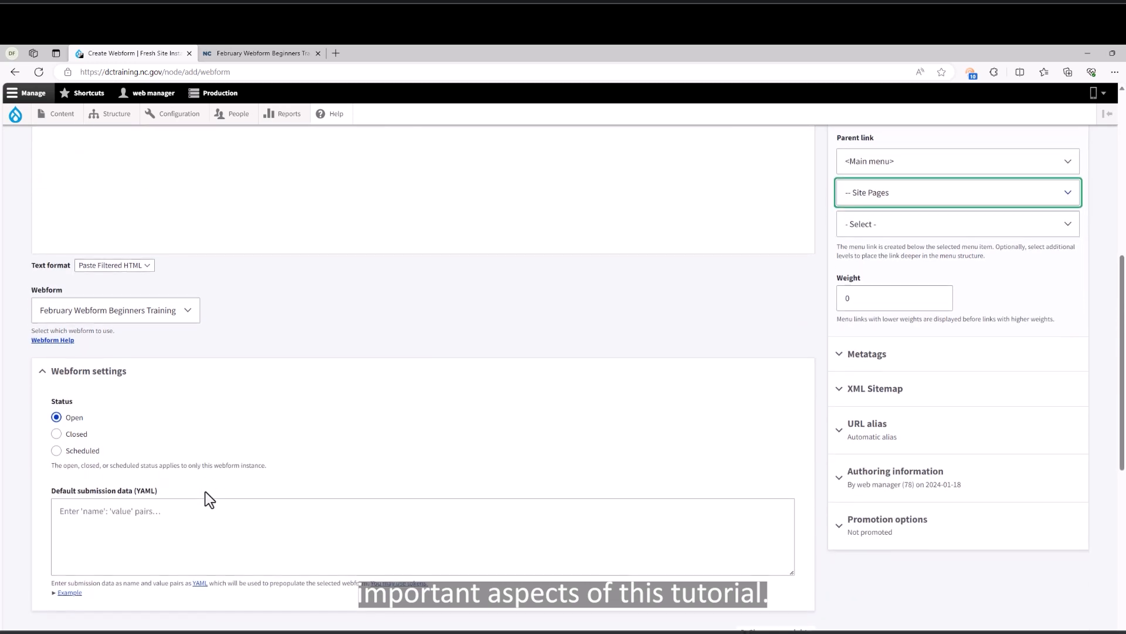
pyautogui.scroll(3, 205, 491)
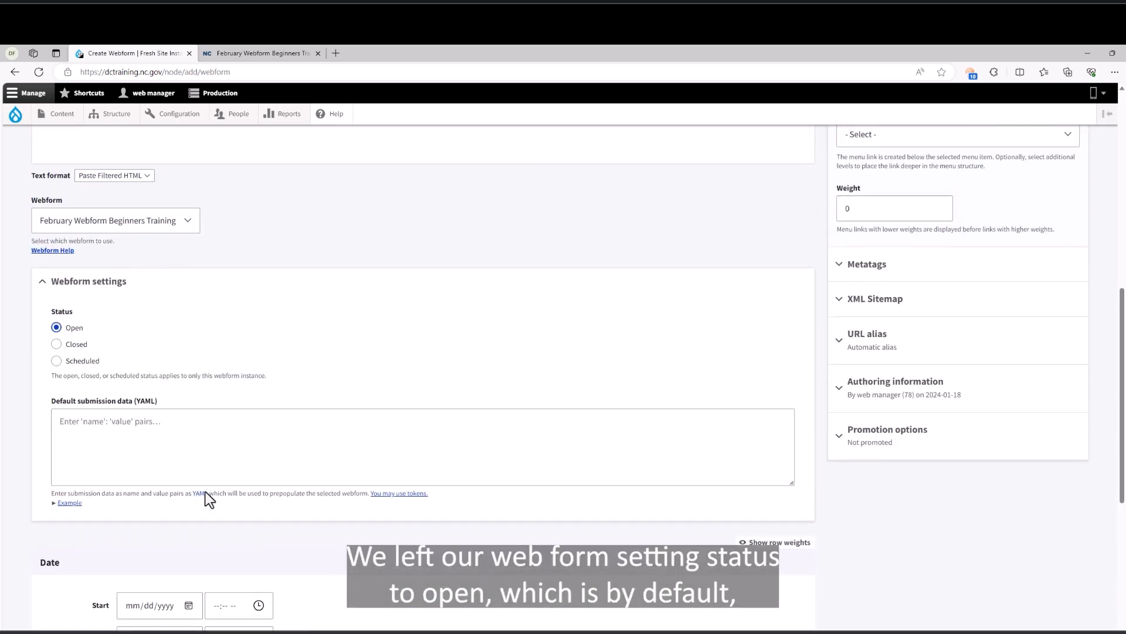
pyautogui.scroll(-1, 206, 492)
pyautogui.scroll(-5, 276, 519)
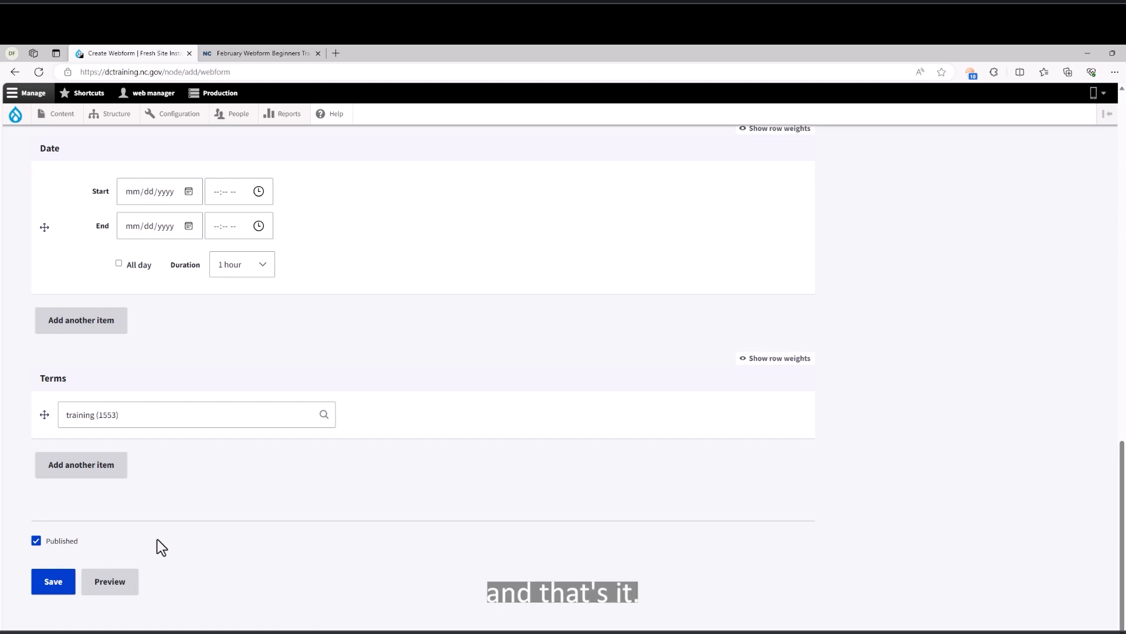
# Save the node and confirm 'Webforms Beginners Training' appears under the Site Pages menu.
pyautogui.click(53, 590)
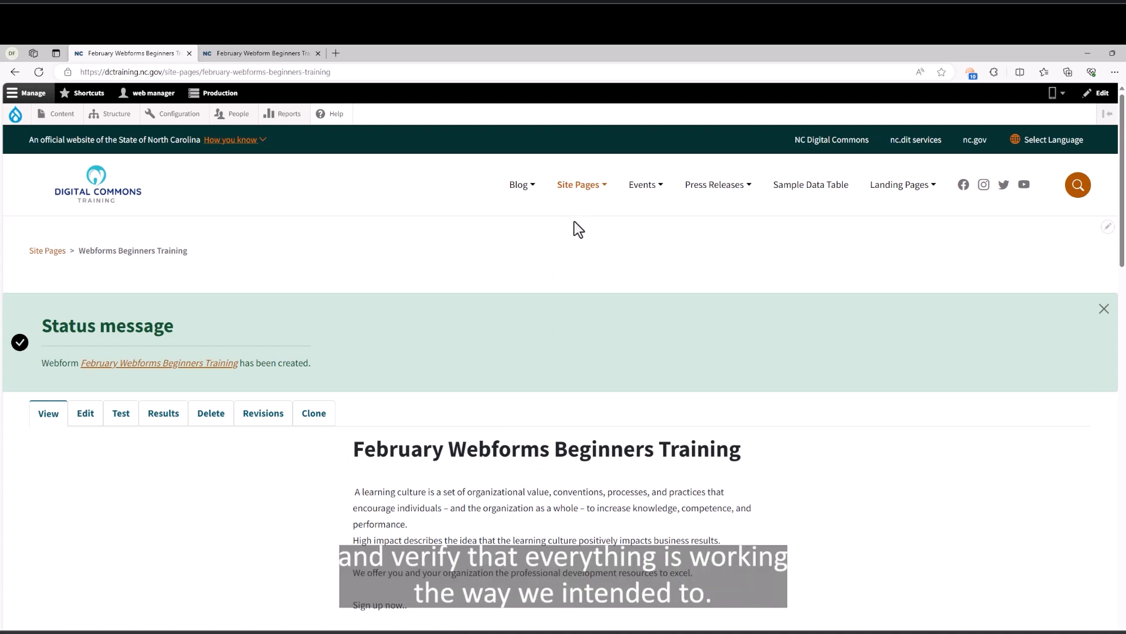
pyautogui.click(603, 189)
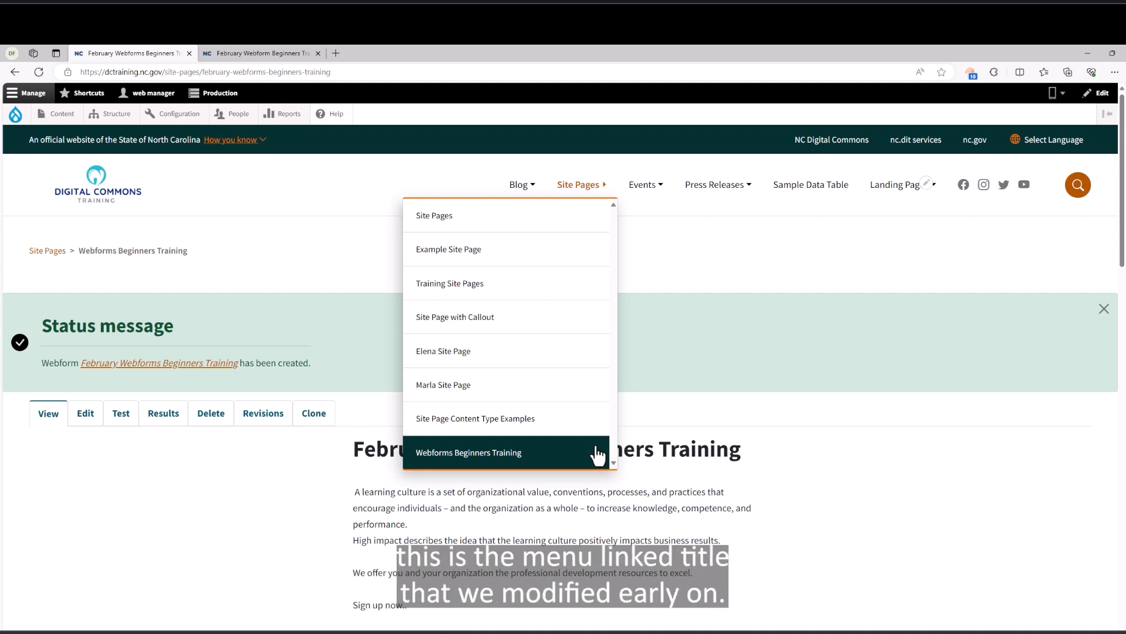
pyautogui.click(786, 470)
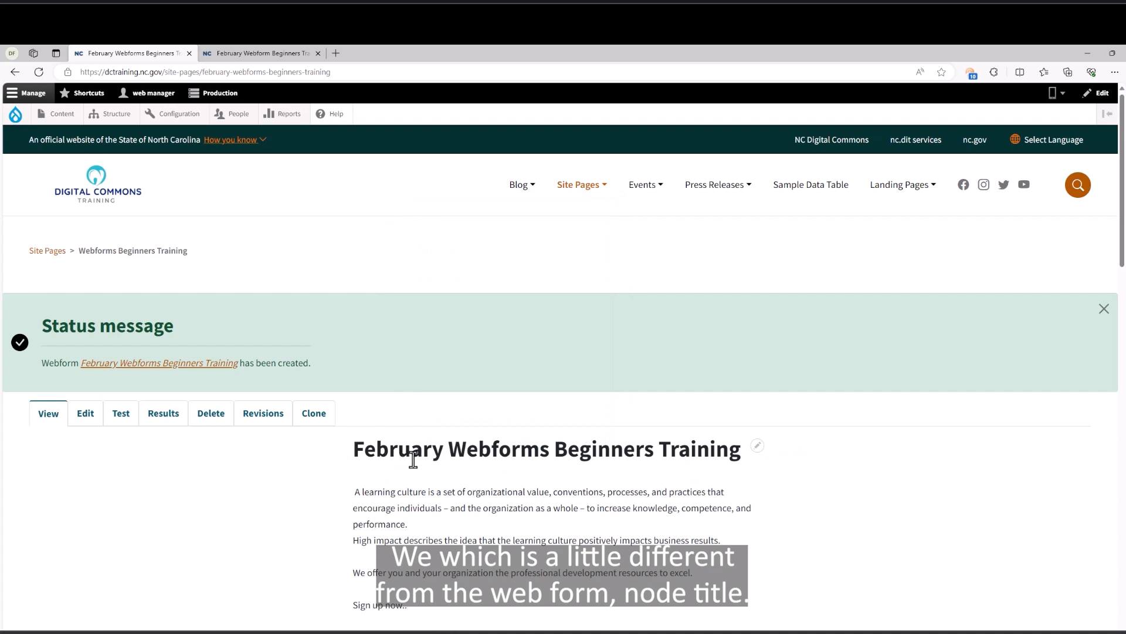
pyautogui.scroll(-1, 512, 477)
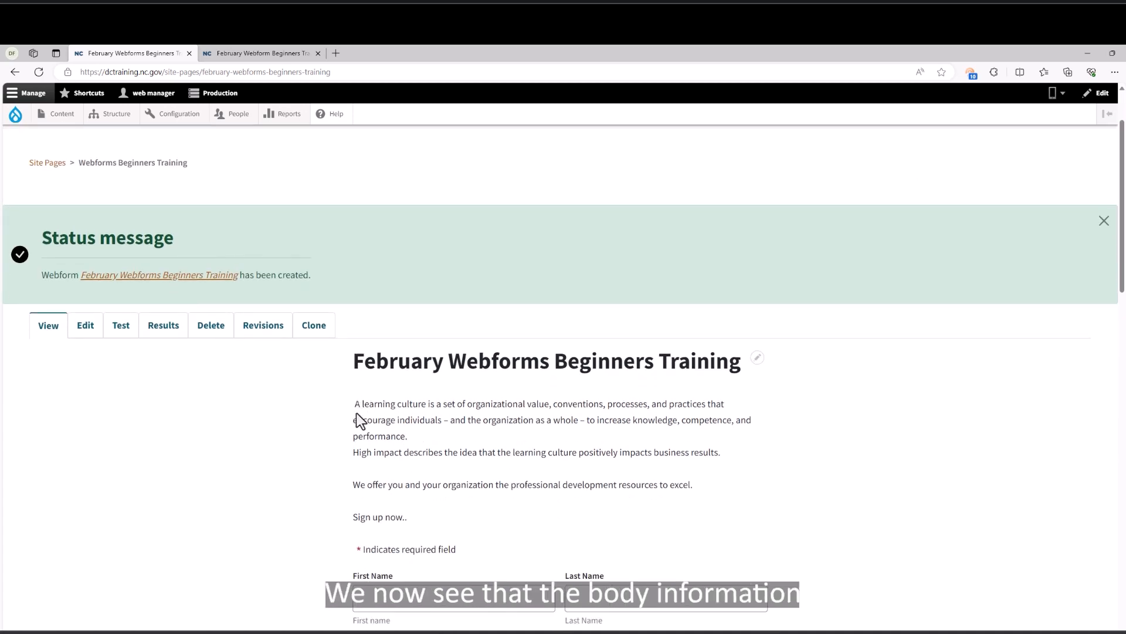
pyautogui.scroll(-3, 343, 557)
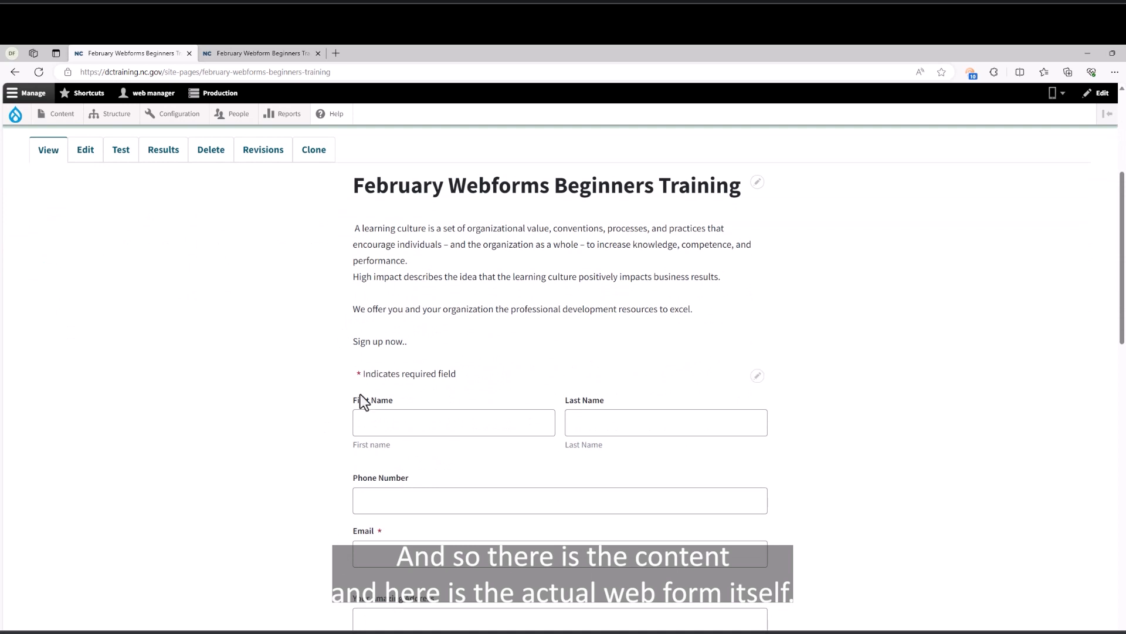
pyautogui.scroll(-5, 342, 452)
pyautogui.scroll(10, 343, 453)
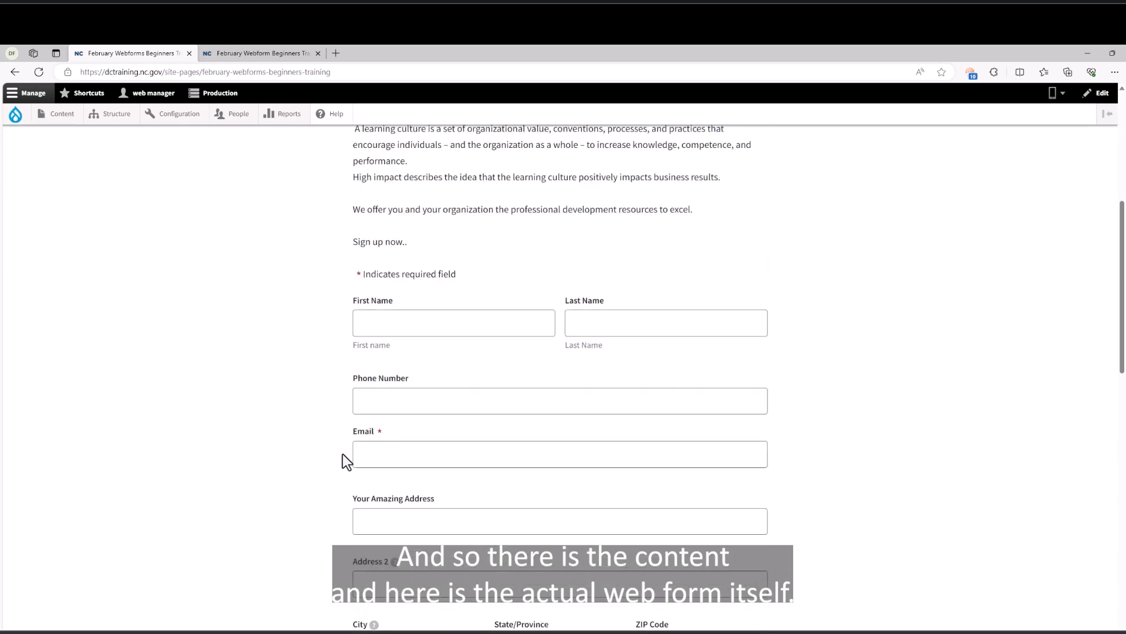